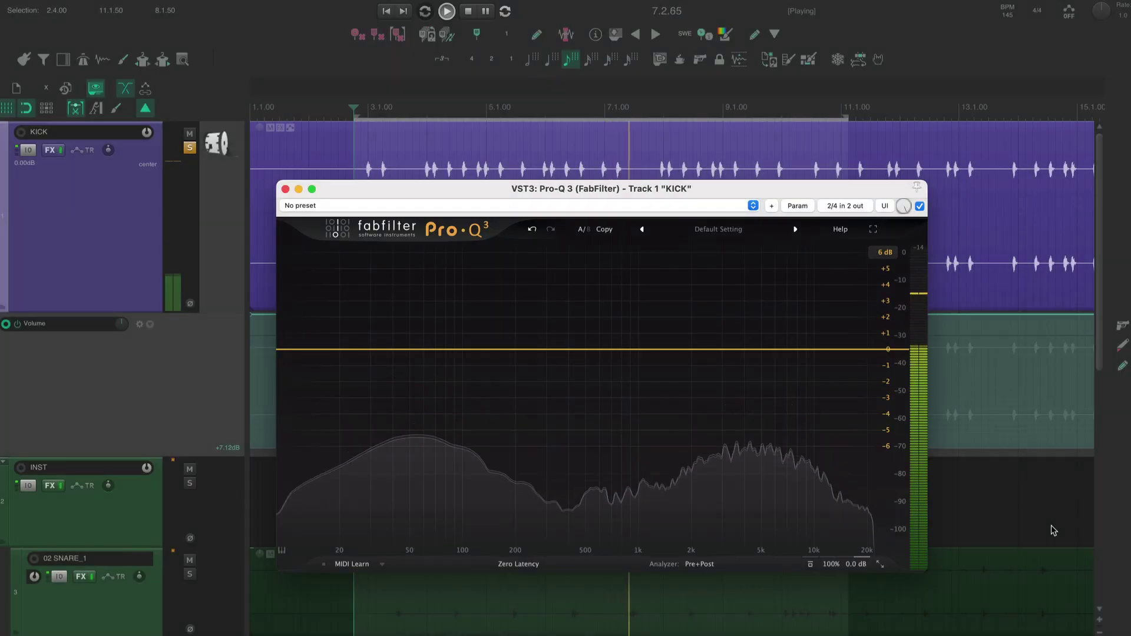
- Add a narrow bell band at about 165 Hz and set its gain to -2 dB
left_click_drag(450, 350, 485, 233)
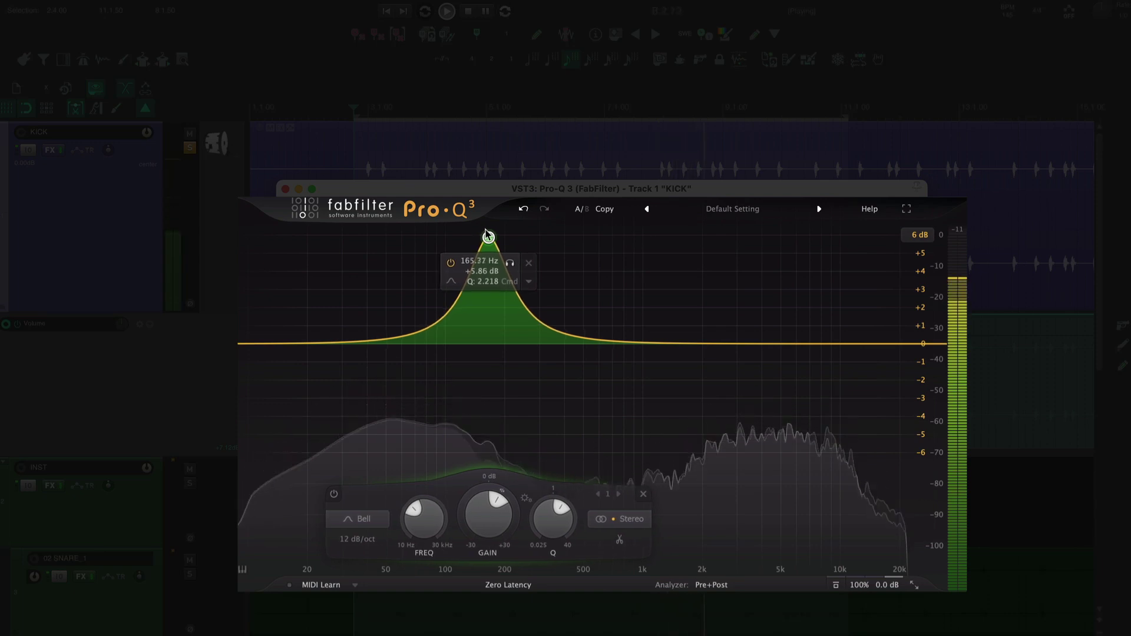
left_click_drag(484, 228, 486, 228)
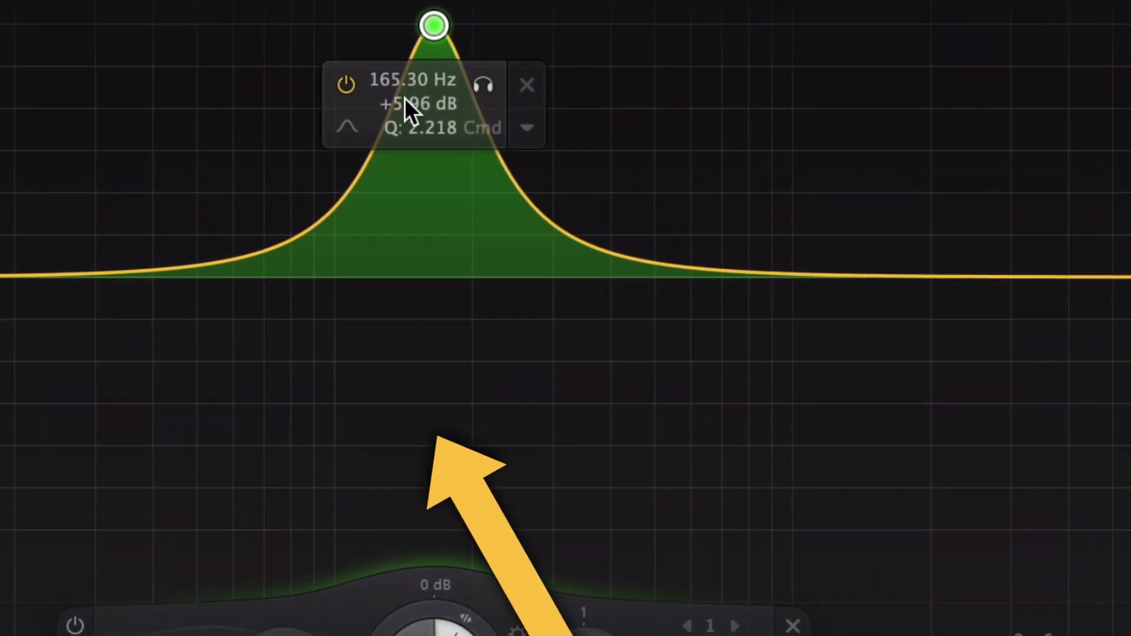
double_click(405, 98)
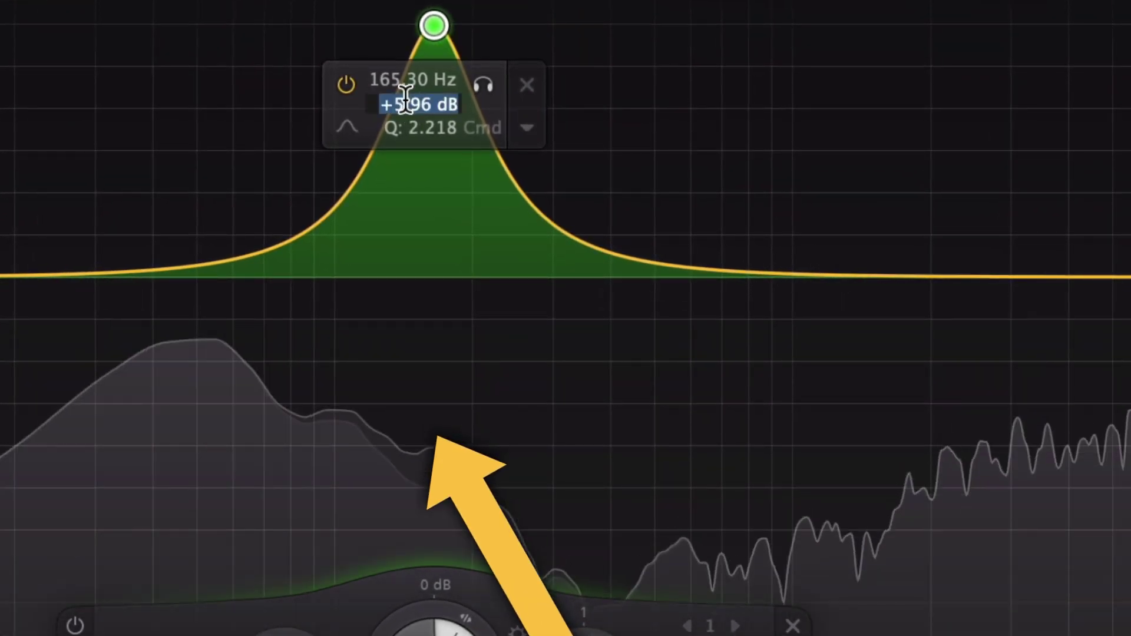
type("-2")
key("Return")
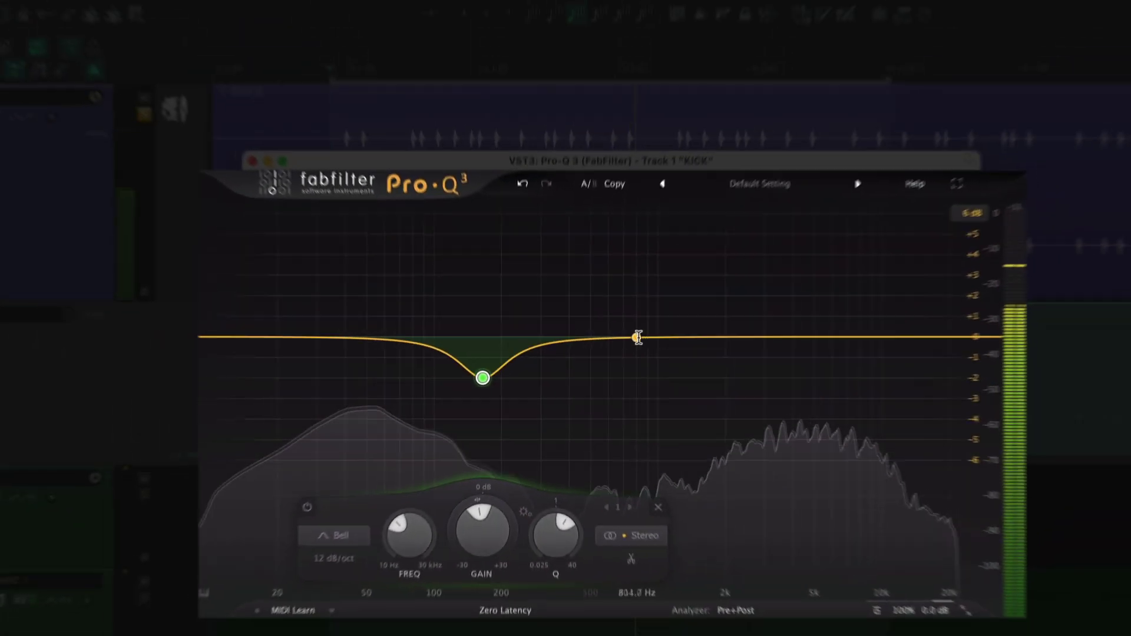
- Add a second bell band near 800 Hz cutting -2 dB, then A/B the EQ with bypass
left_click_drag(646, 337, 646, 319)
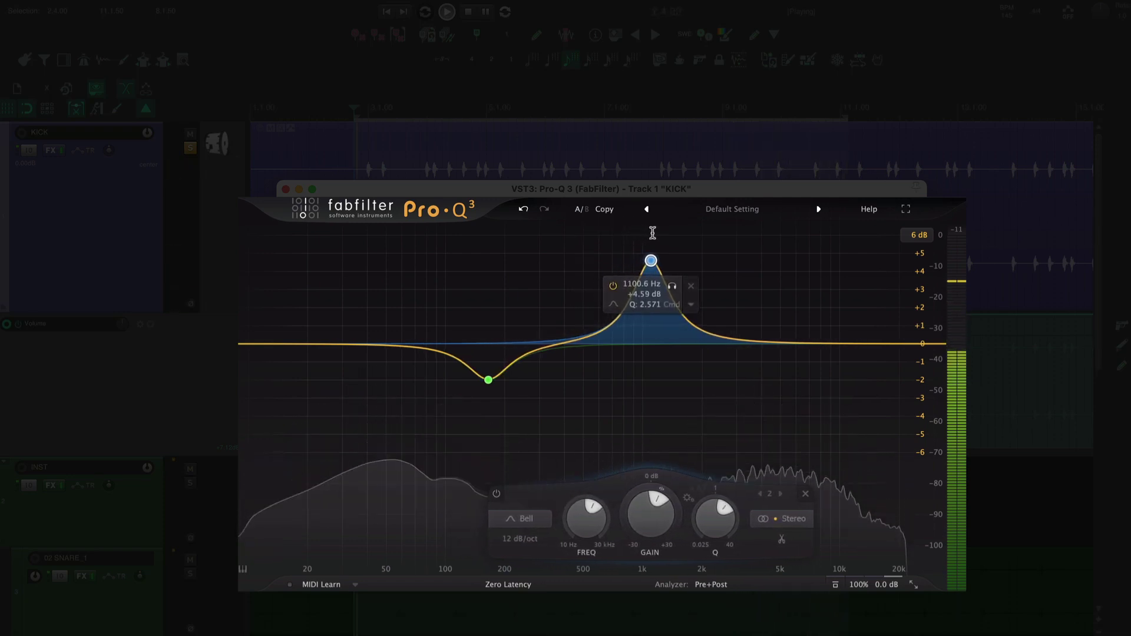
left_click_drag(657, 233, 625, 223)
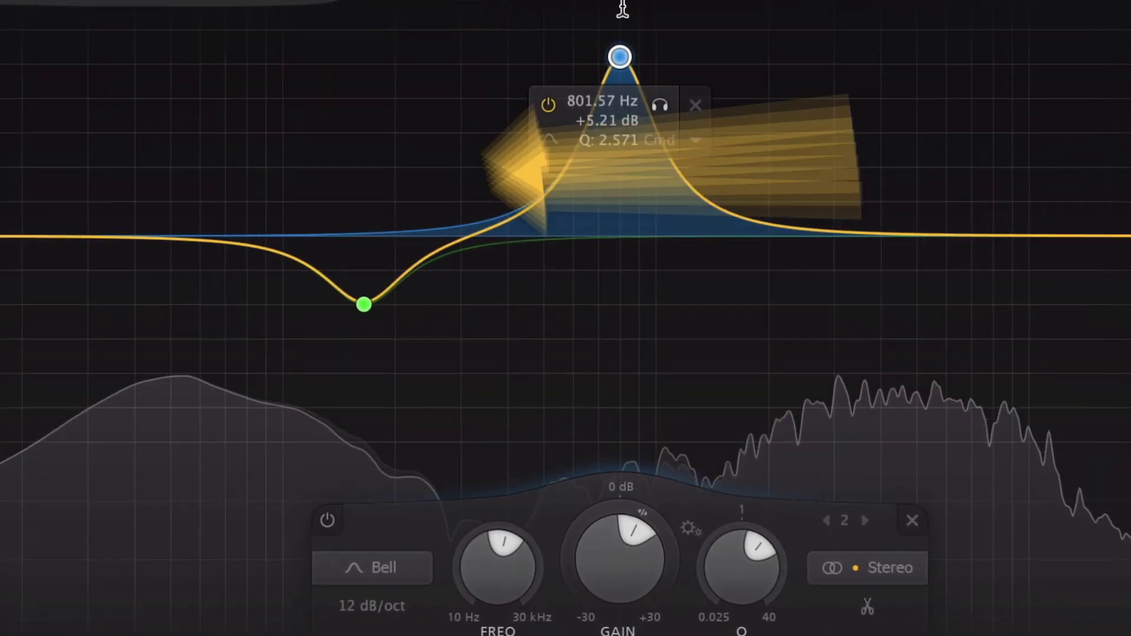
double_click(605, 141)
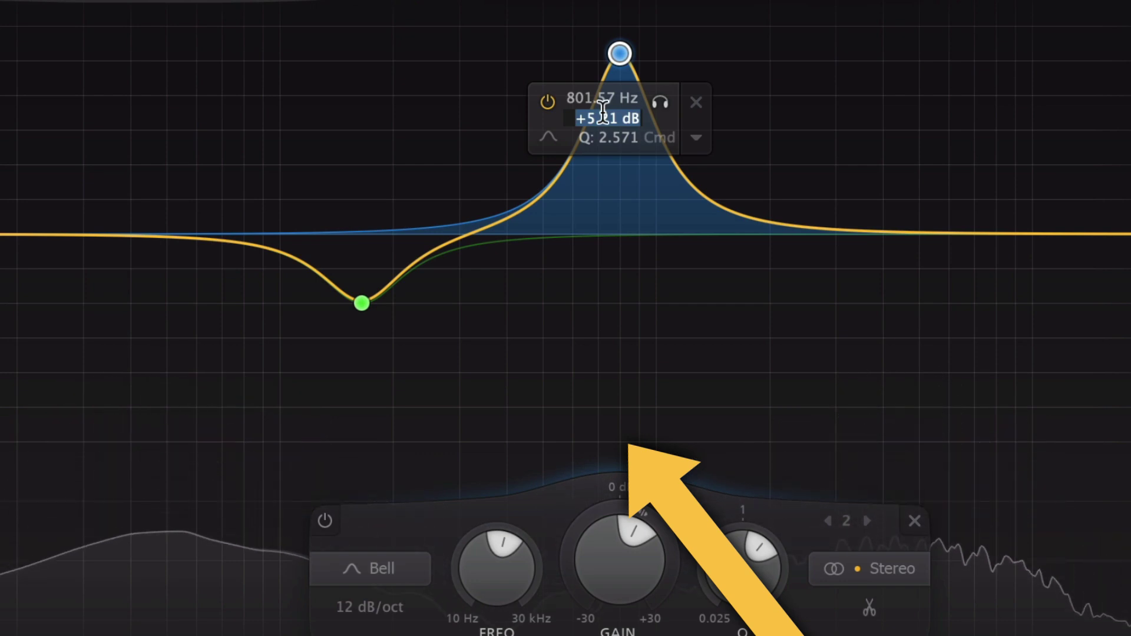
type("-2")
key("Return")
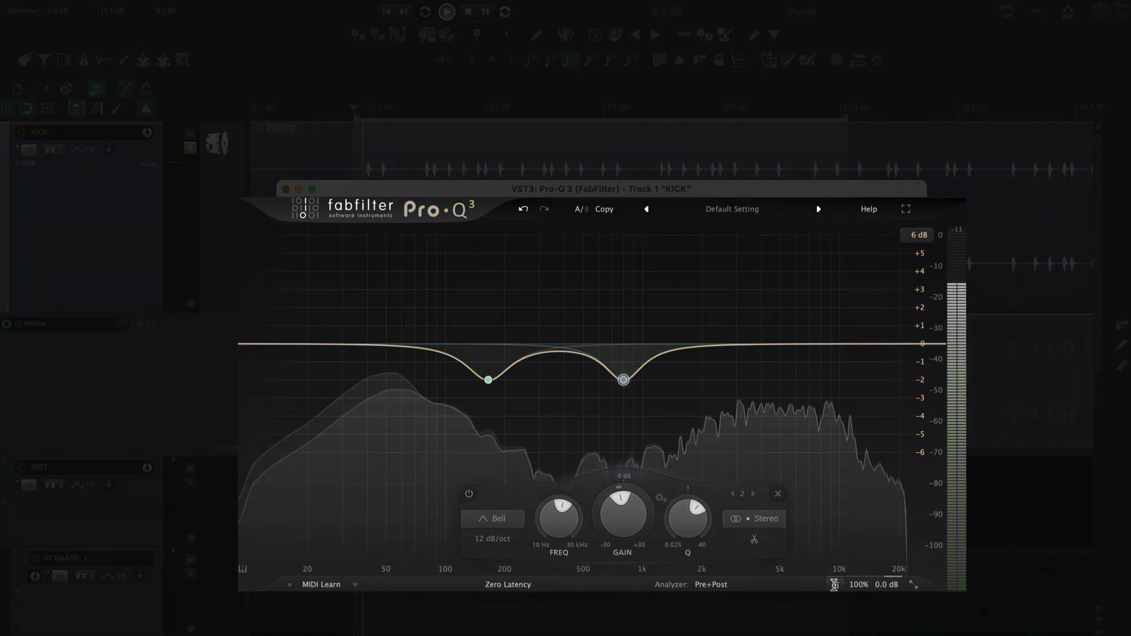
left_click(834, 585)
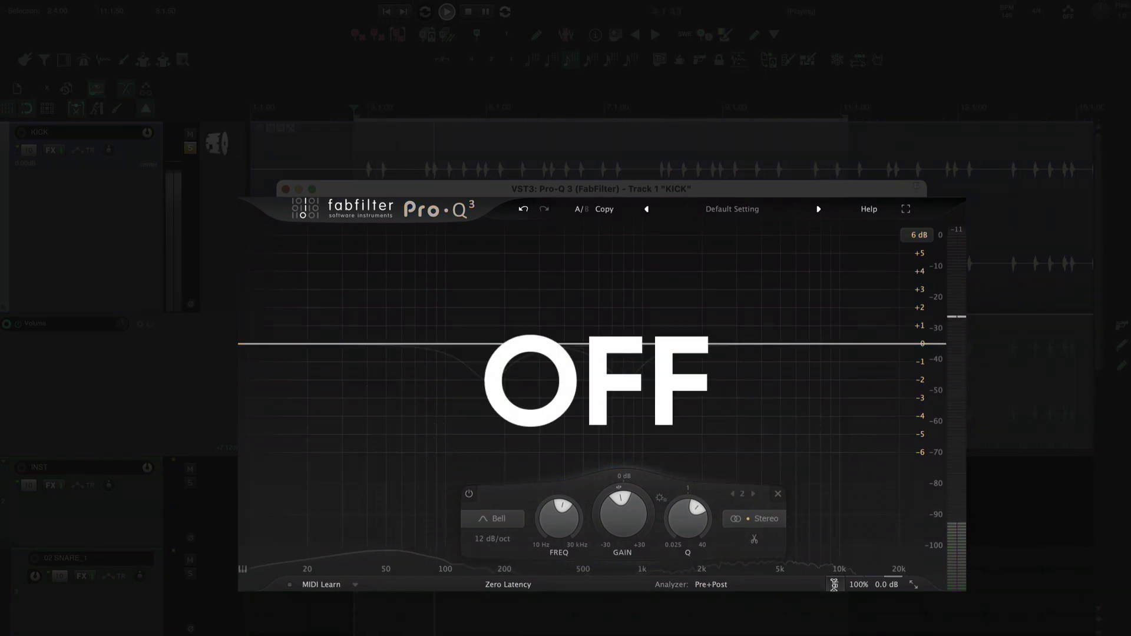
left_click(835, 585)
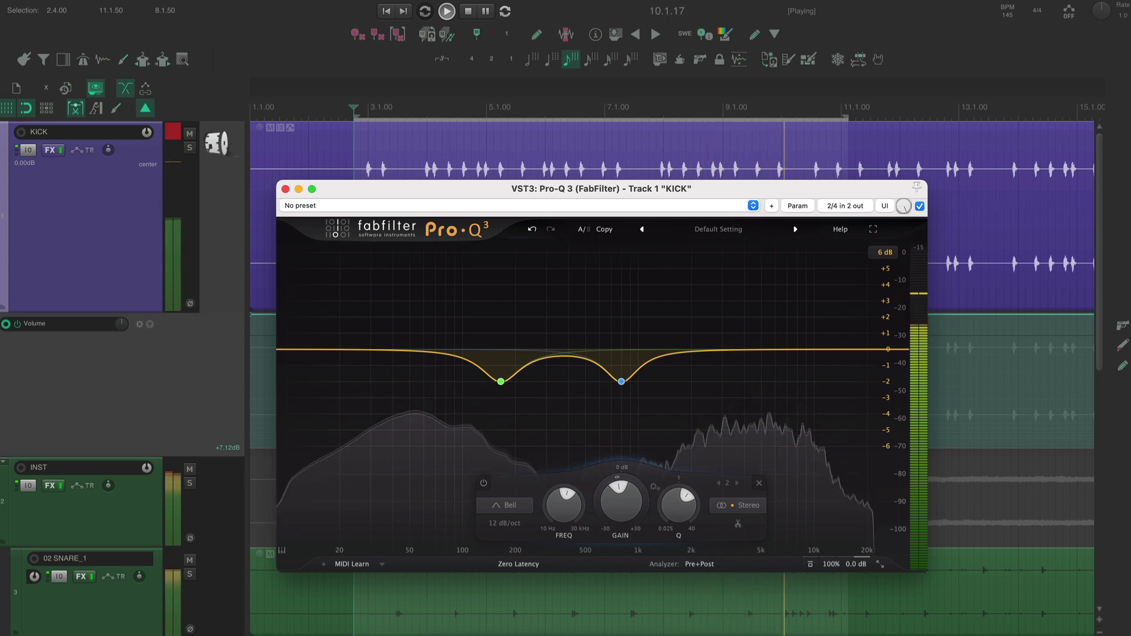
- Create a high shelf from about 4.5 kHz boosting roughly +2.15 dB
left_click_drag(887, 350, 724, 308)
left_click_drag(744, 254, 785, 236)
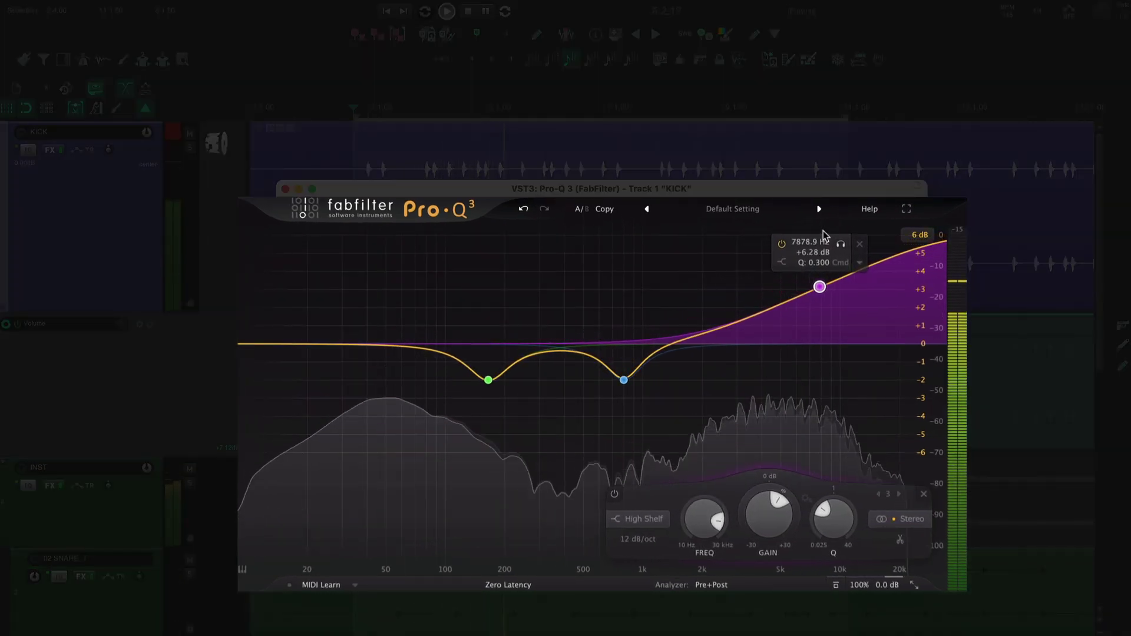
left_click_drag(811, 229, 800, 210)
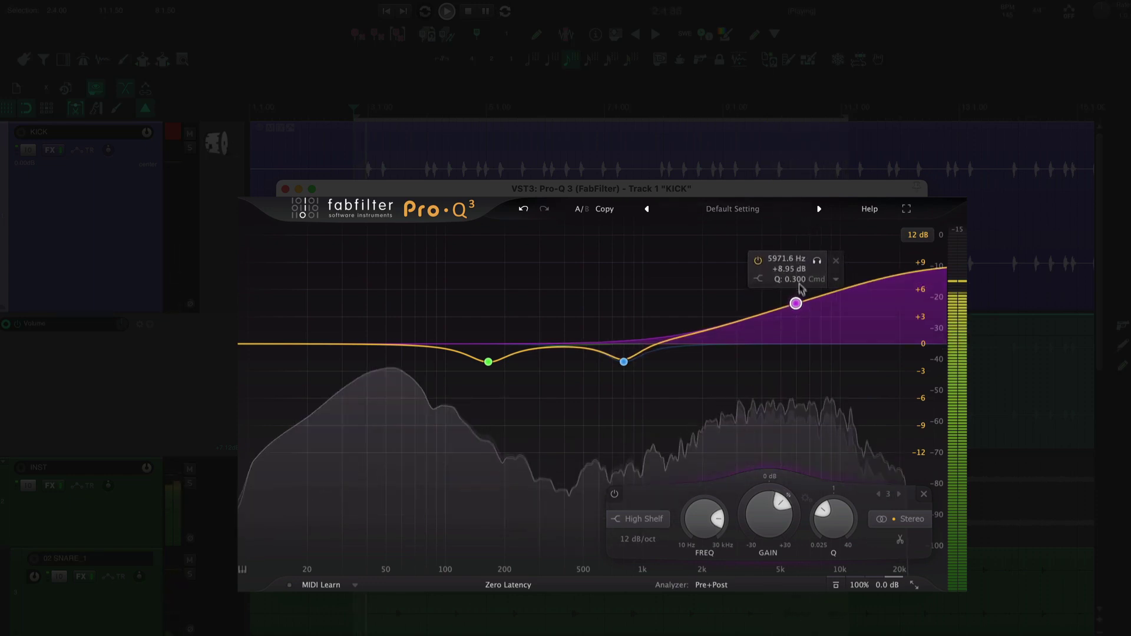
left_click_drag(801, 293, 775, 361)
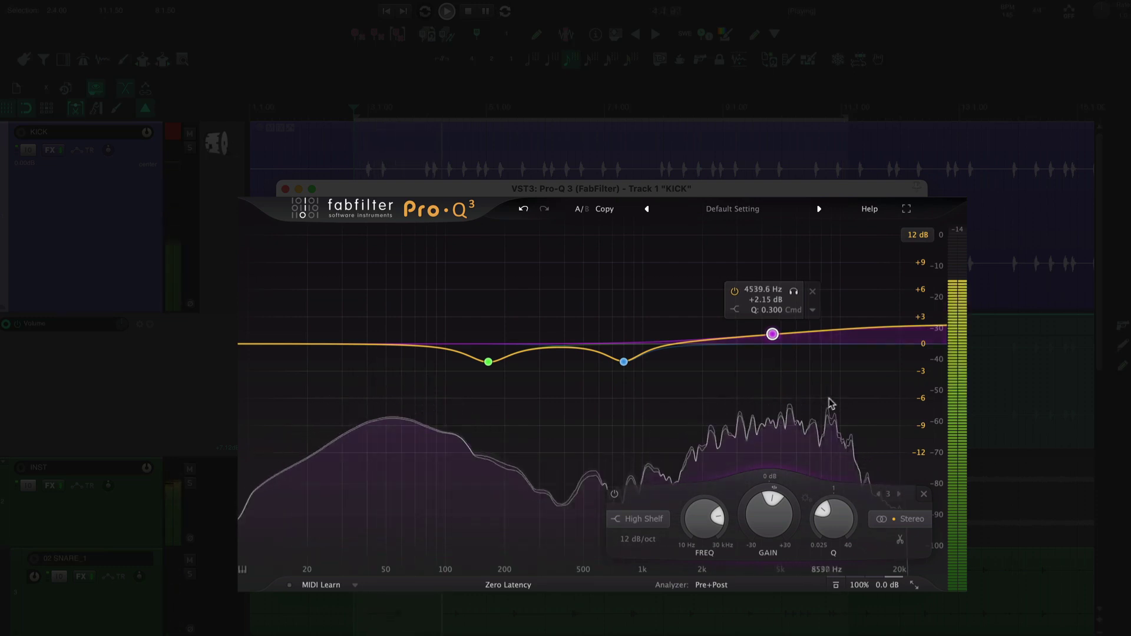
- Set the display range to 6 dB and compare the EQ bypassed versus active
left_click(917, 236)
left_click(918, 271)
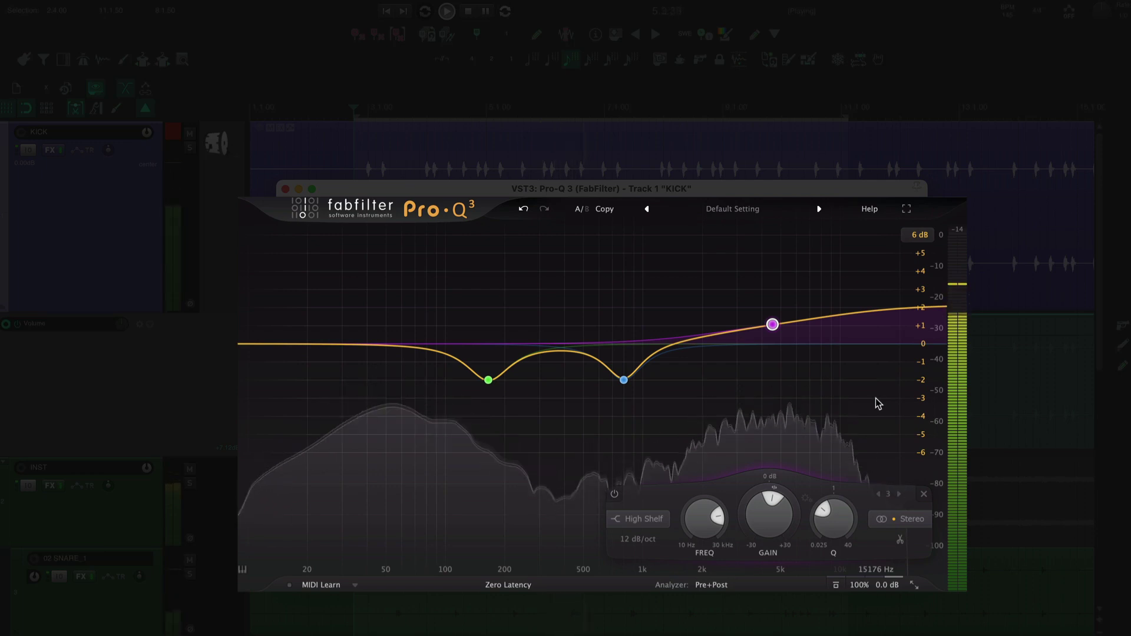
left_click(836, 585)
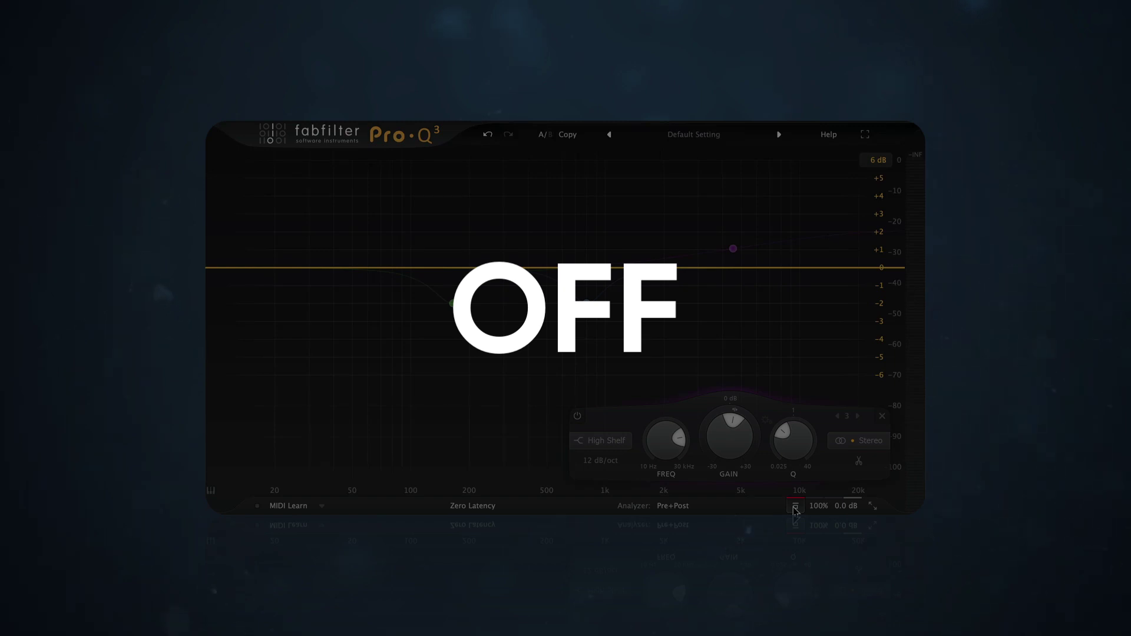
left_click(795, 508)
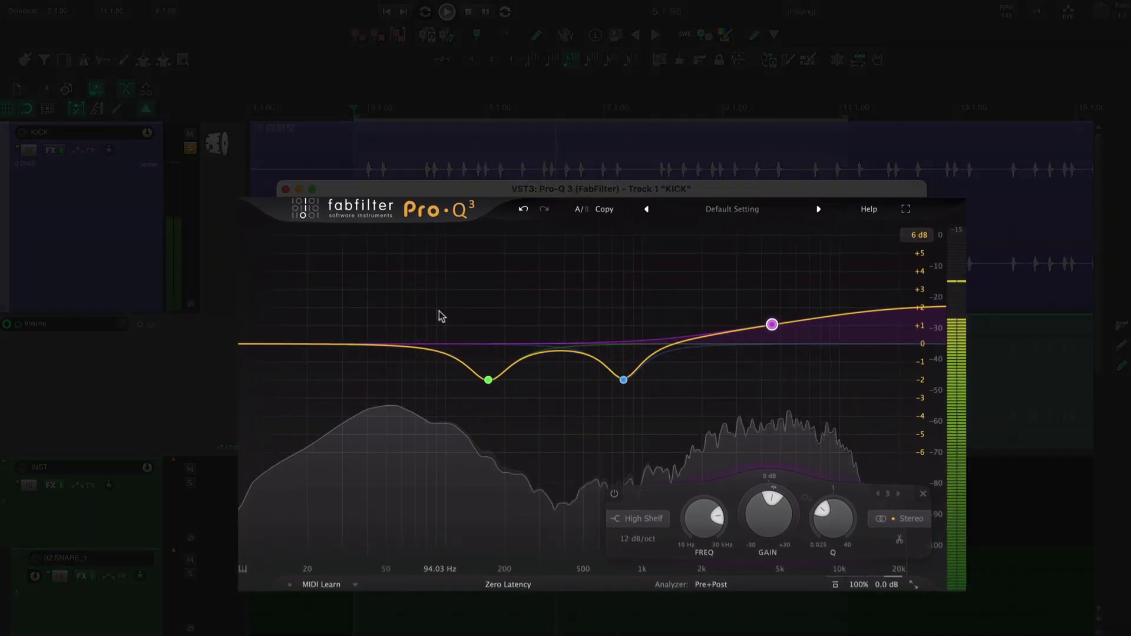
- Add a +2.6 dB low shelf near 80 Hz and a 6 dB/oct low cut at 35 Hz
left_click_drag(252, 344, 424, 296)
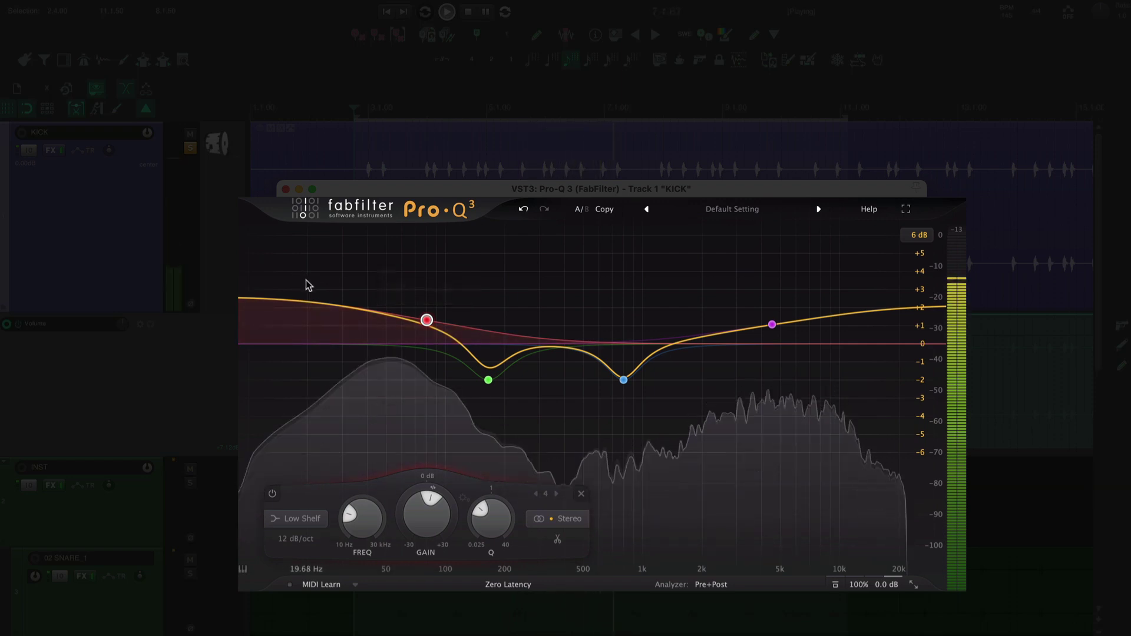
left_click(279, 300)
- Move the low cut band lower, to about 26 Hz at 6 dB/oct
left_click_drag(280, 301, 315, 353)
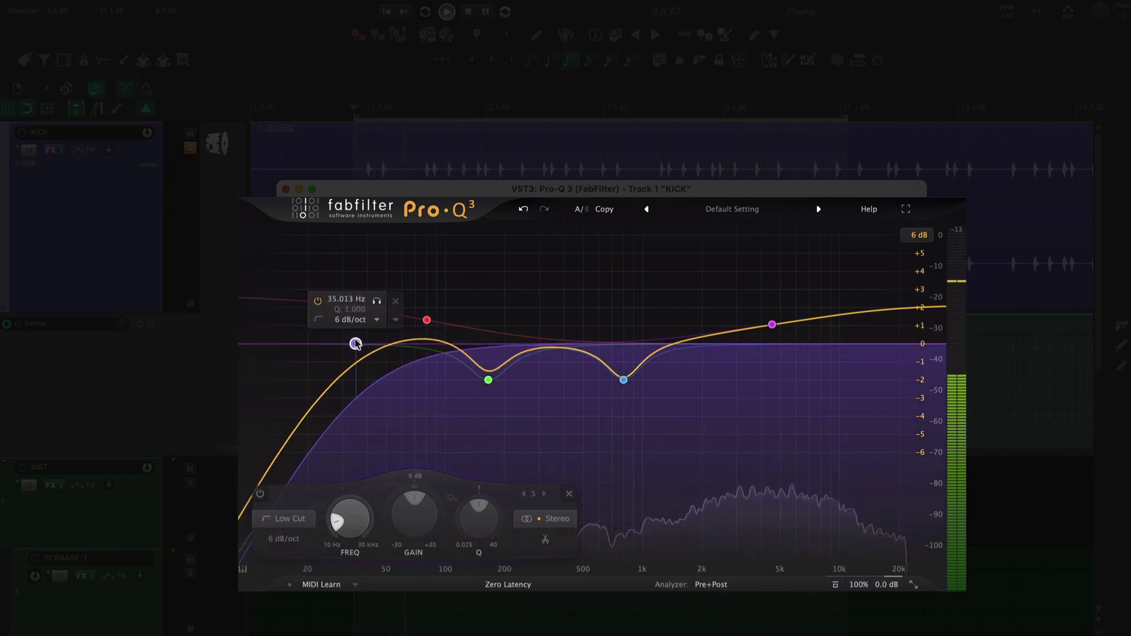
left_click_drag(355, 343, 343, 344)
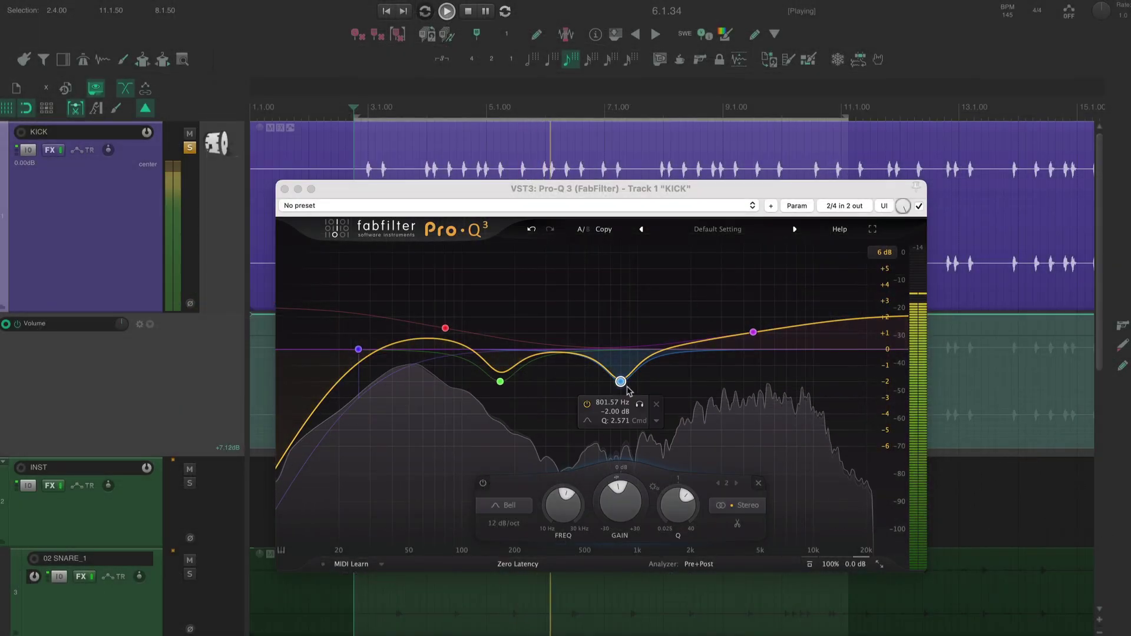
- Pull the blue bell to about -10 dB at 510 Hz, widen Q to 0.902, and A/B it
left_click_drag(620, 381, 588, 513)
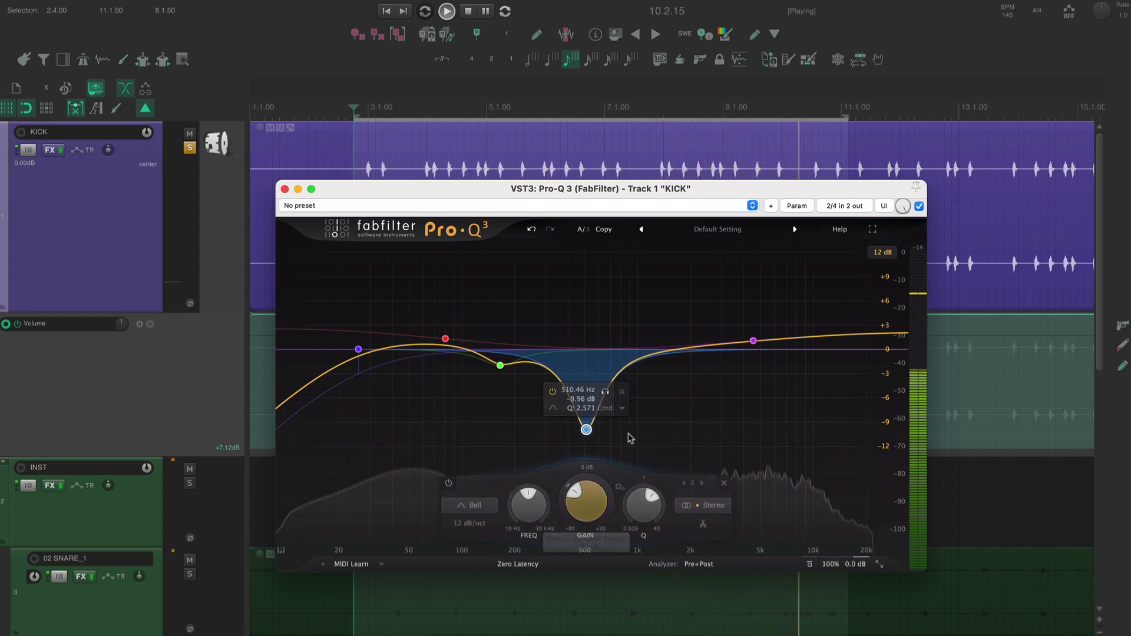
scroll(630, 439, "down", 5)
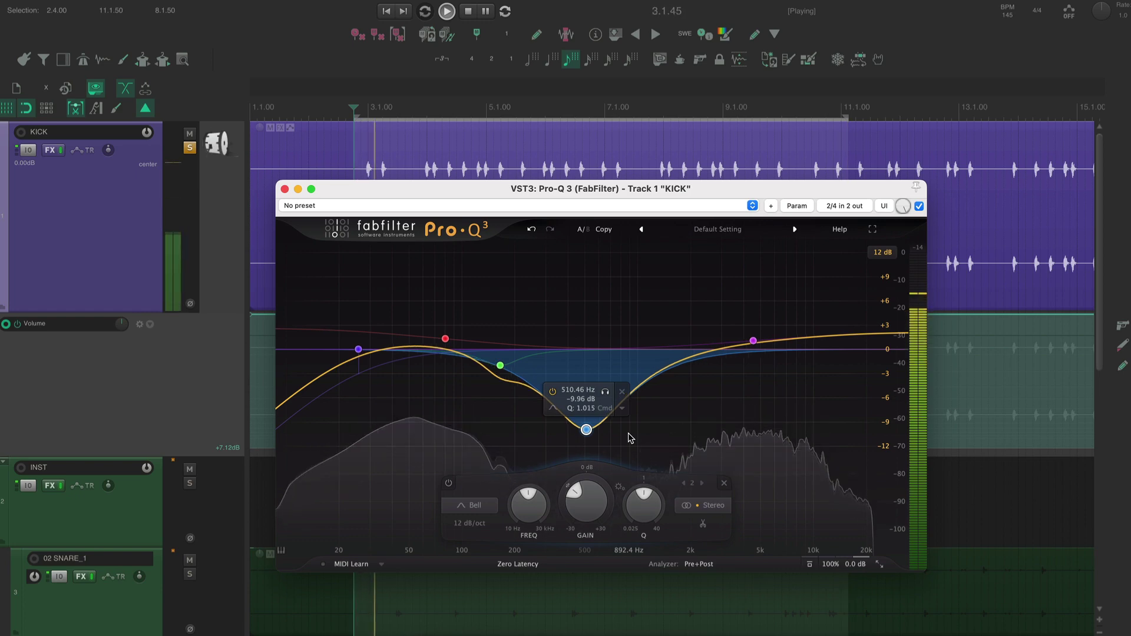
scroll(631, 438, "down", 1)
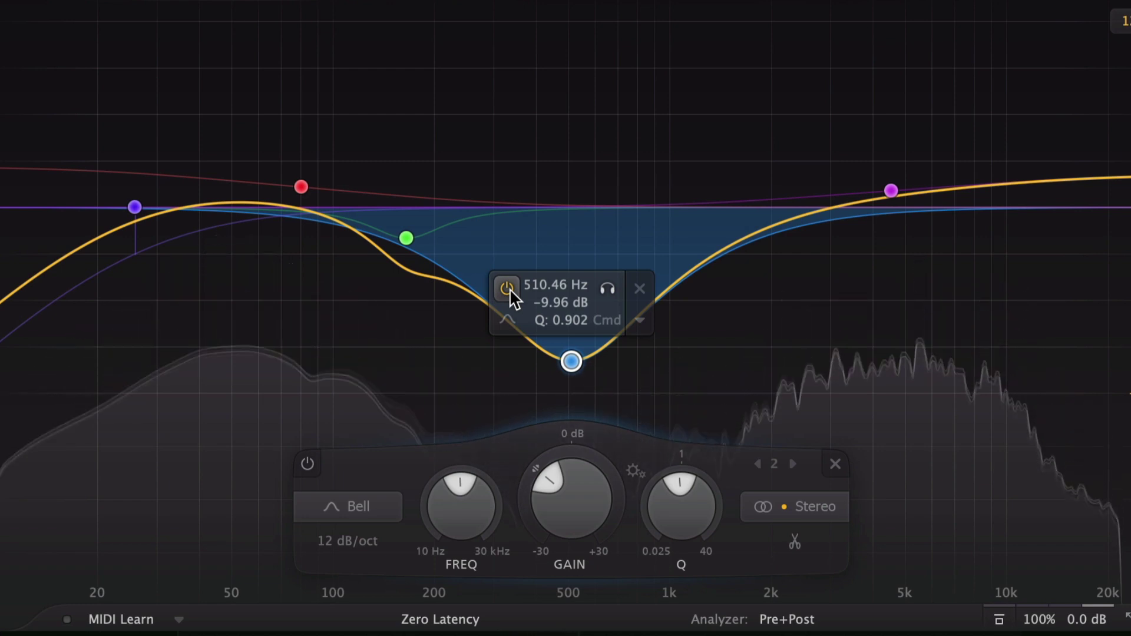
left_click(510, 289)
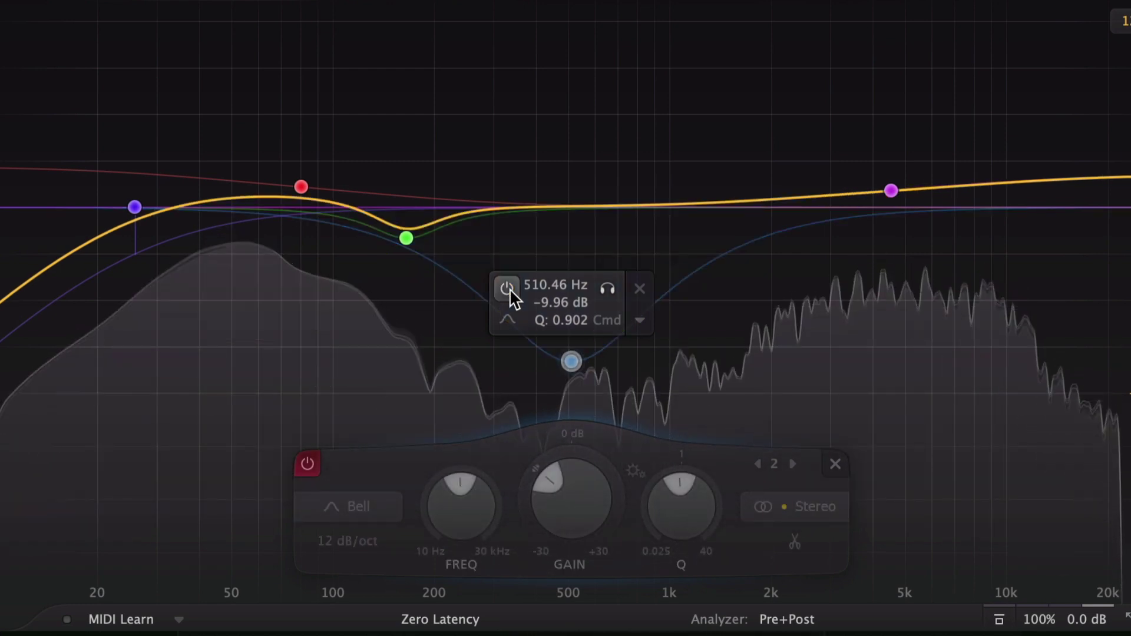
left_click(510, 288)
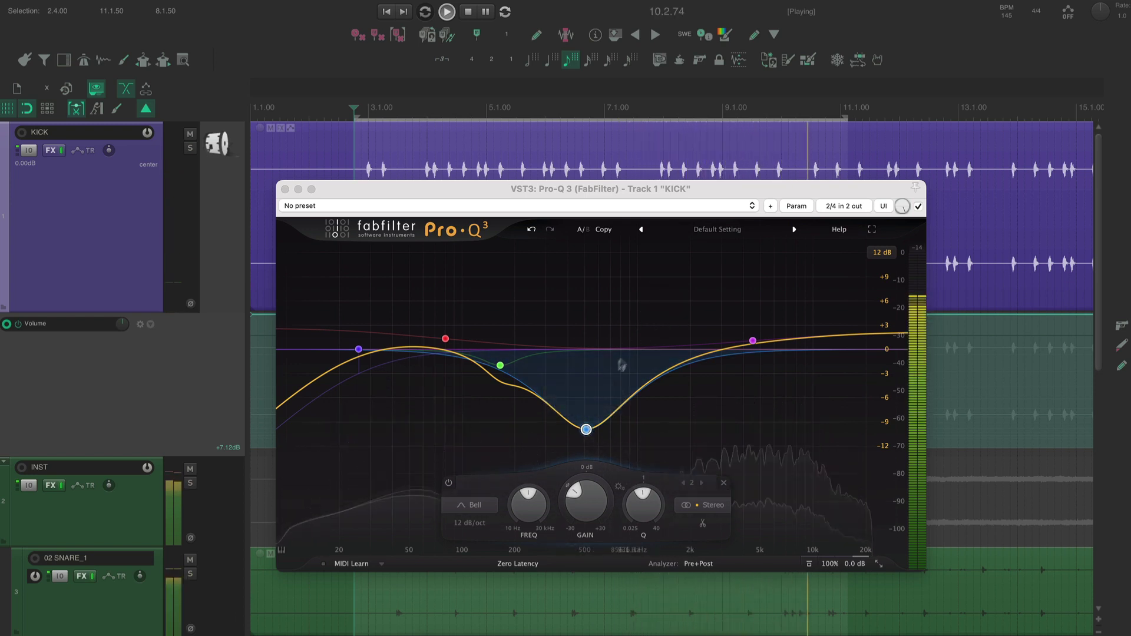
- Reset the blue bell to about -4 dB at 508 Hz on a 6 dB display, then A/B it
left_click_drag(586, 430, 584, 311)
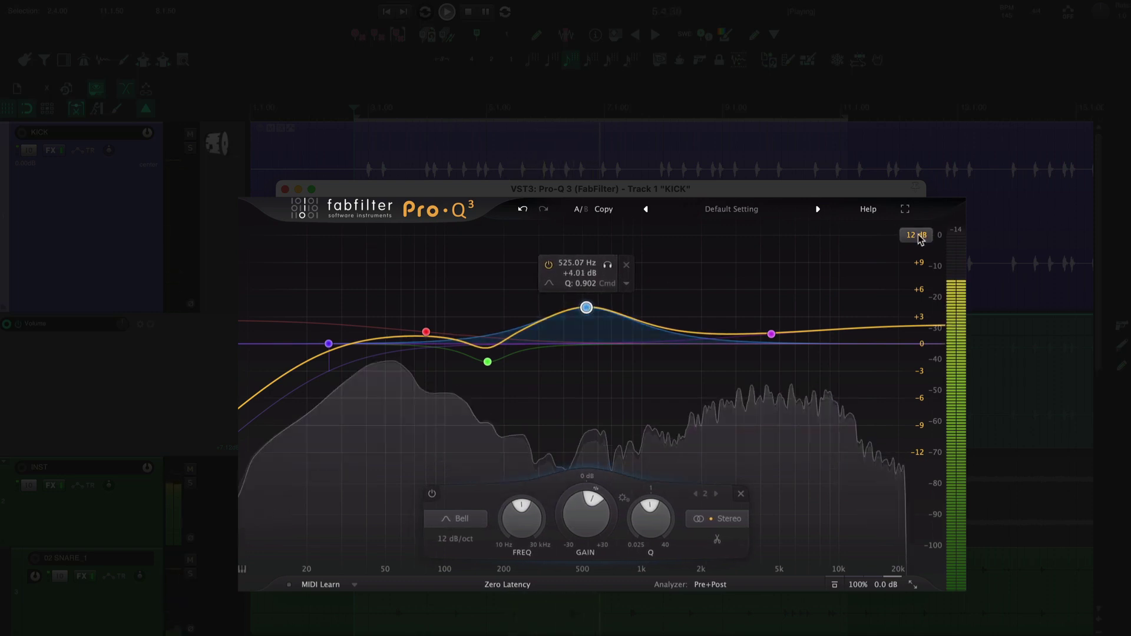
left_click(929, 272)
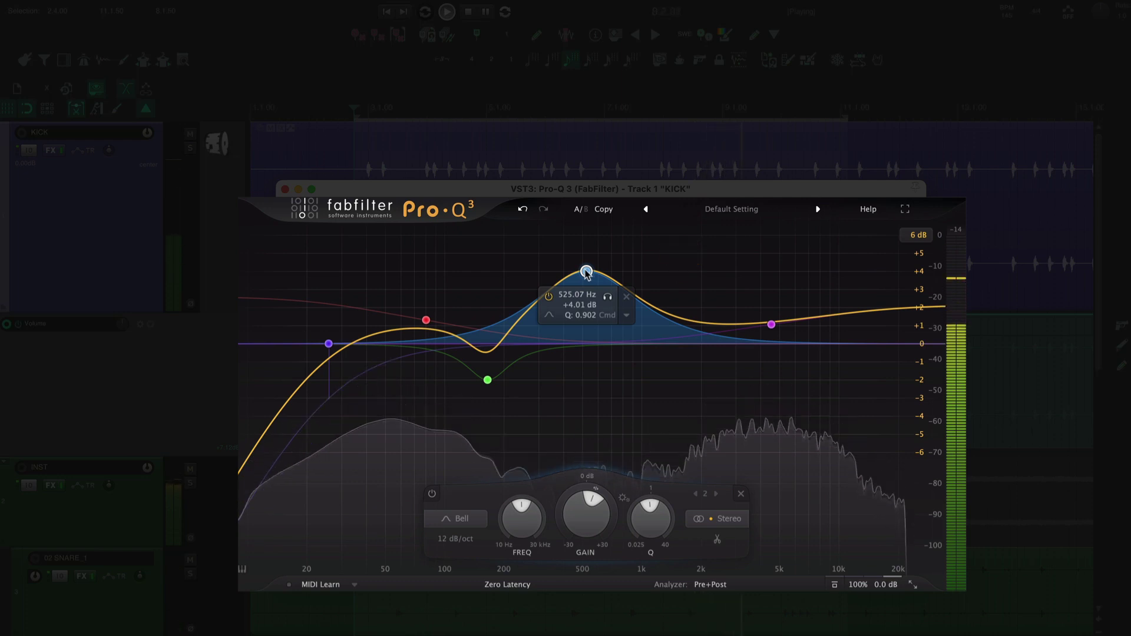
left_click_drag(586, 272, 581, 414)
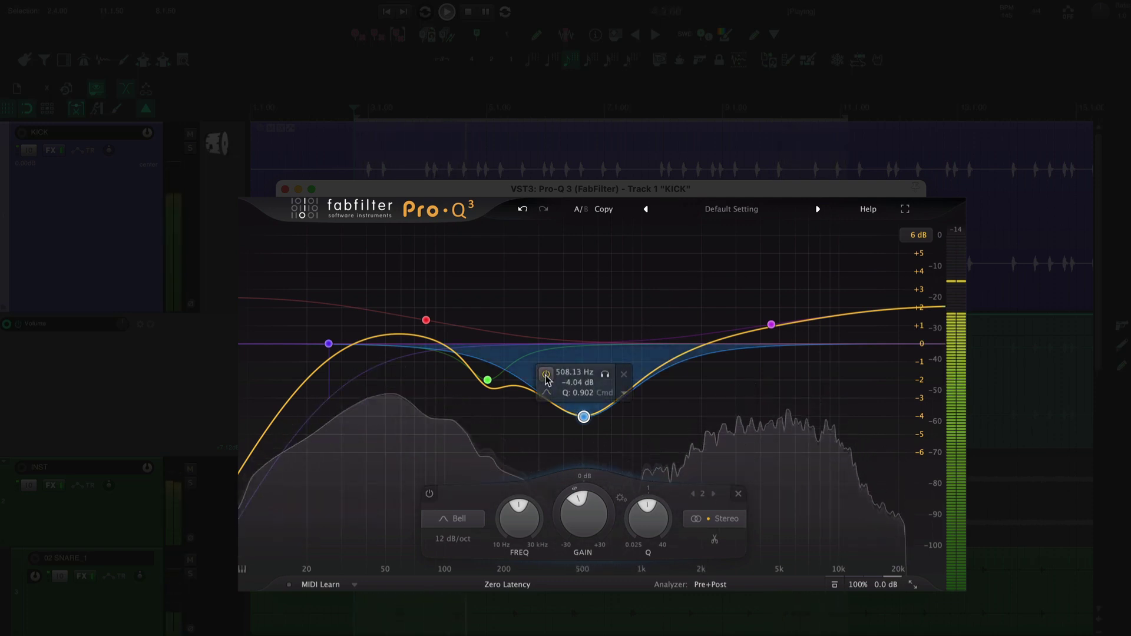
left_click(546, 375)
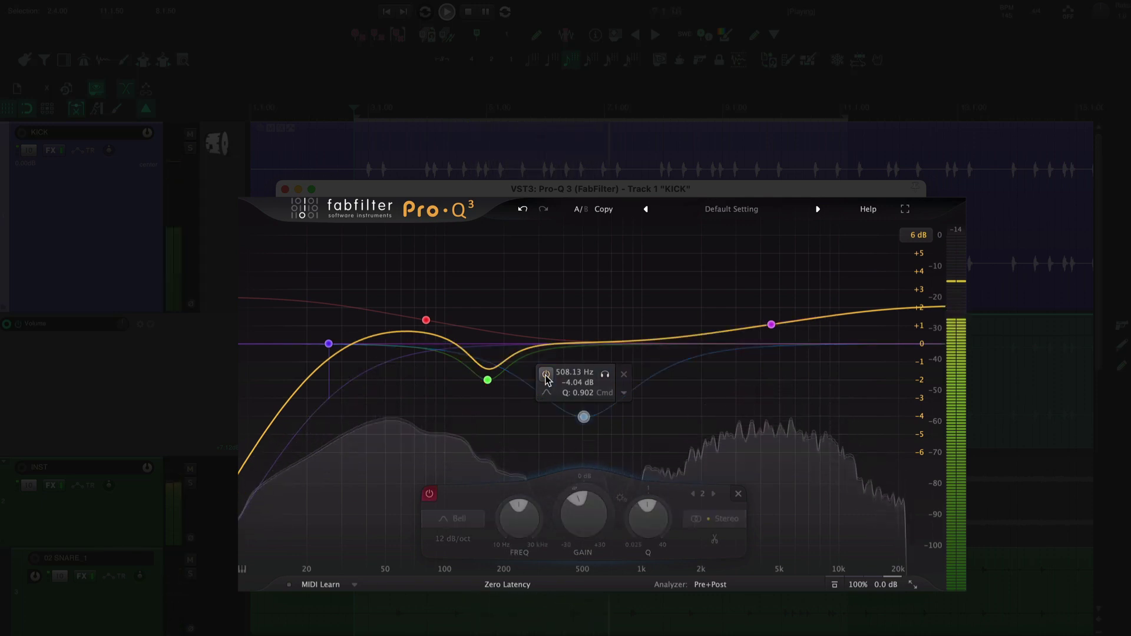
left_click(546, 375)
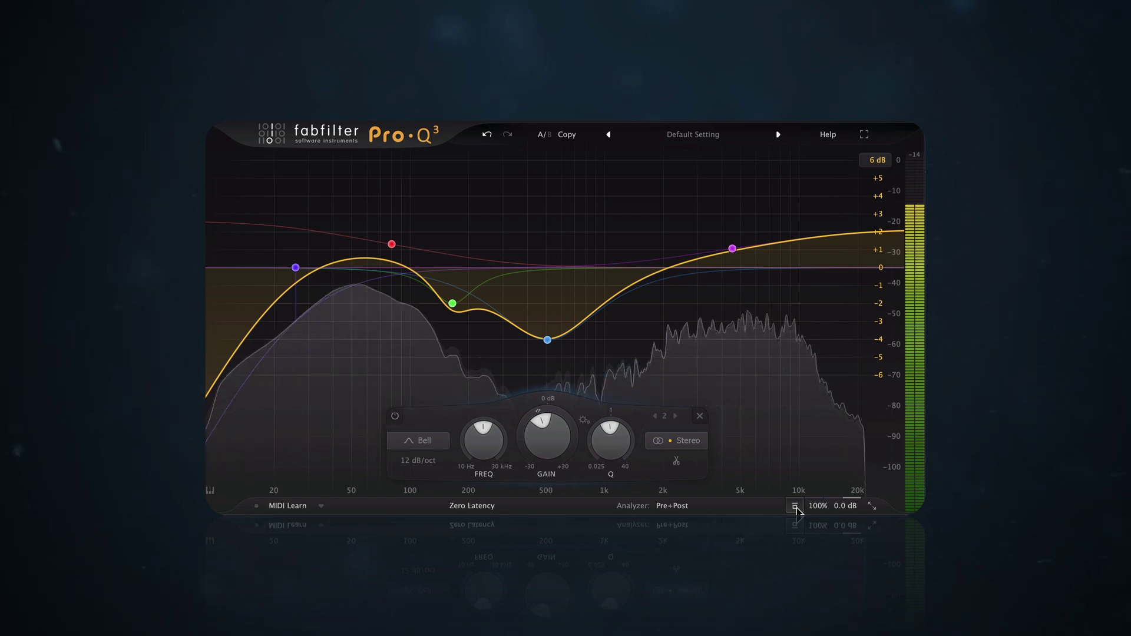
left_click(796, 507)
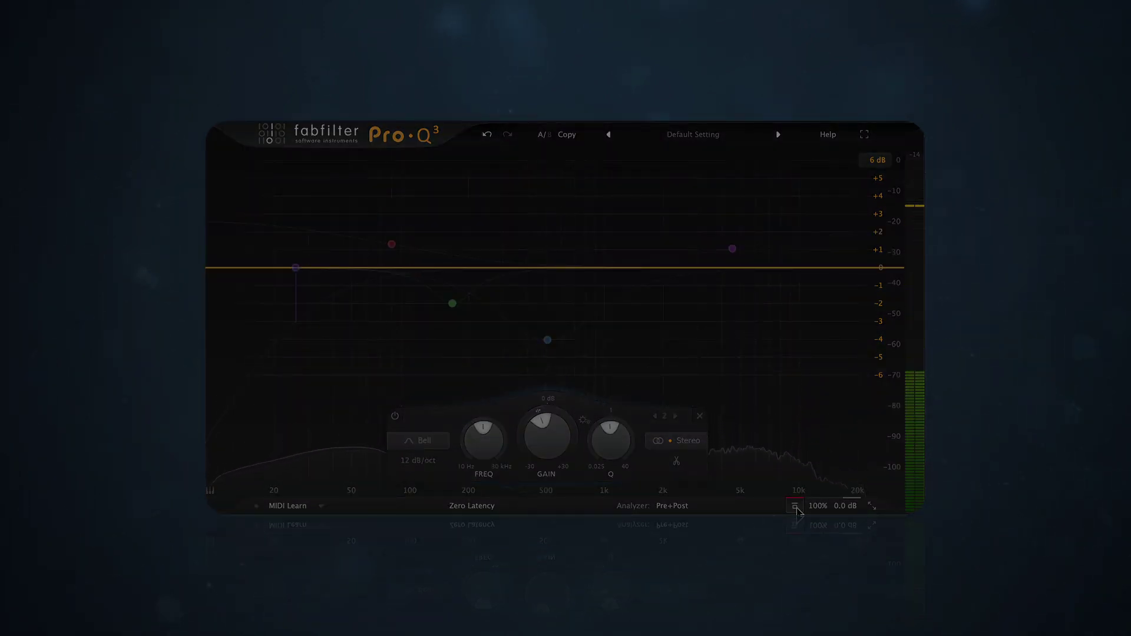
left_click(796, 507)
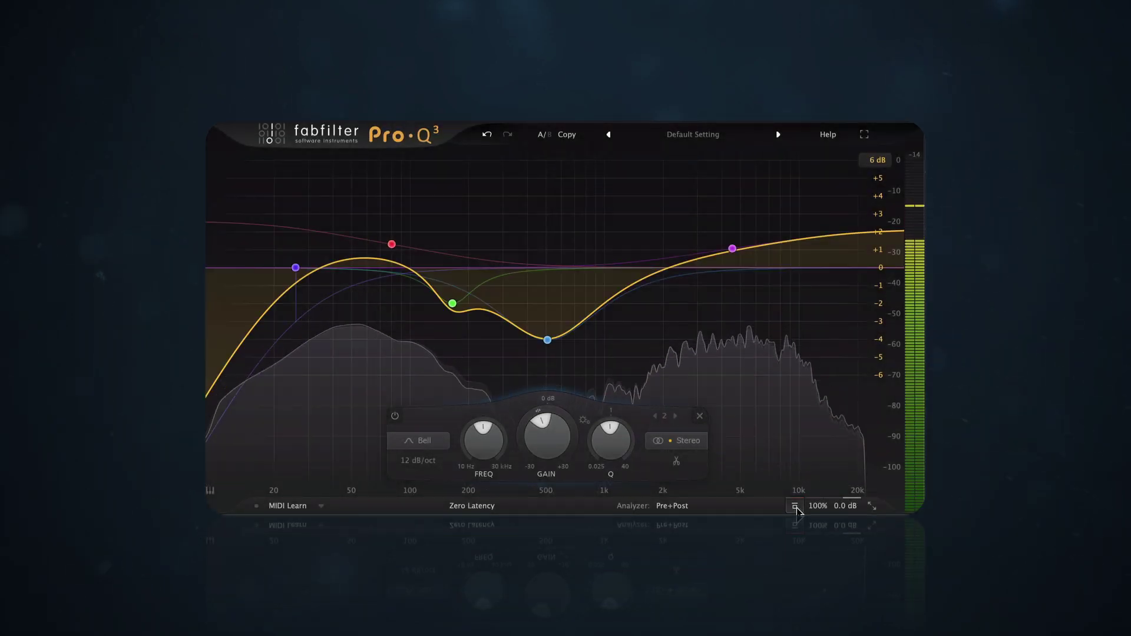
left_click(796, 507)
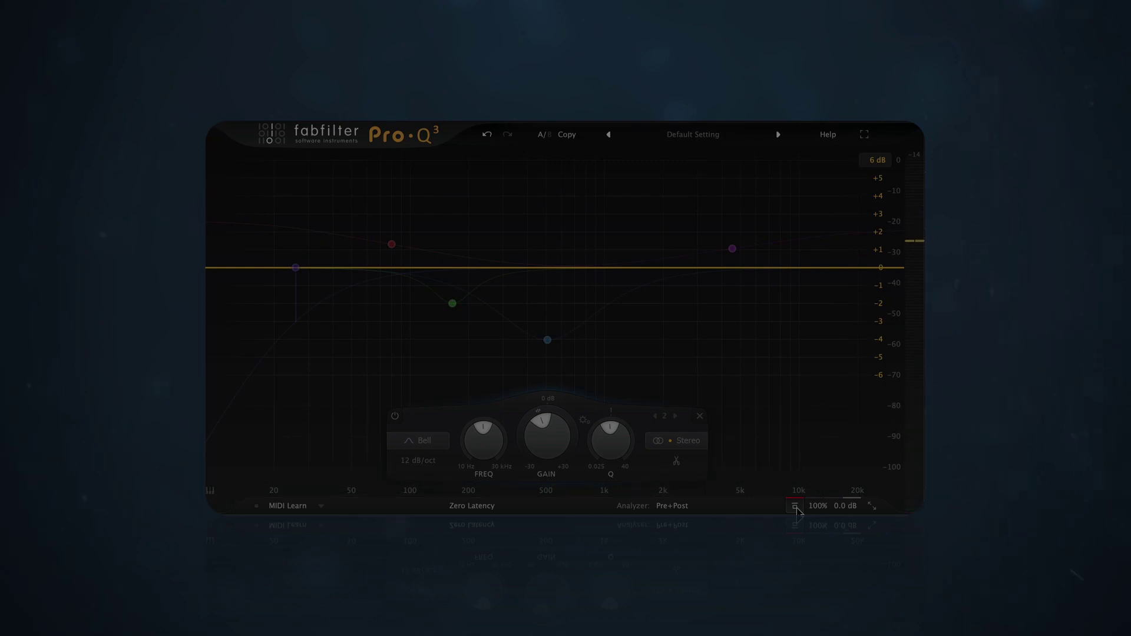
left_click(795, 507)
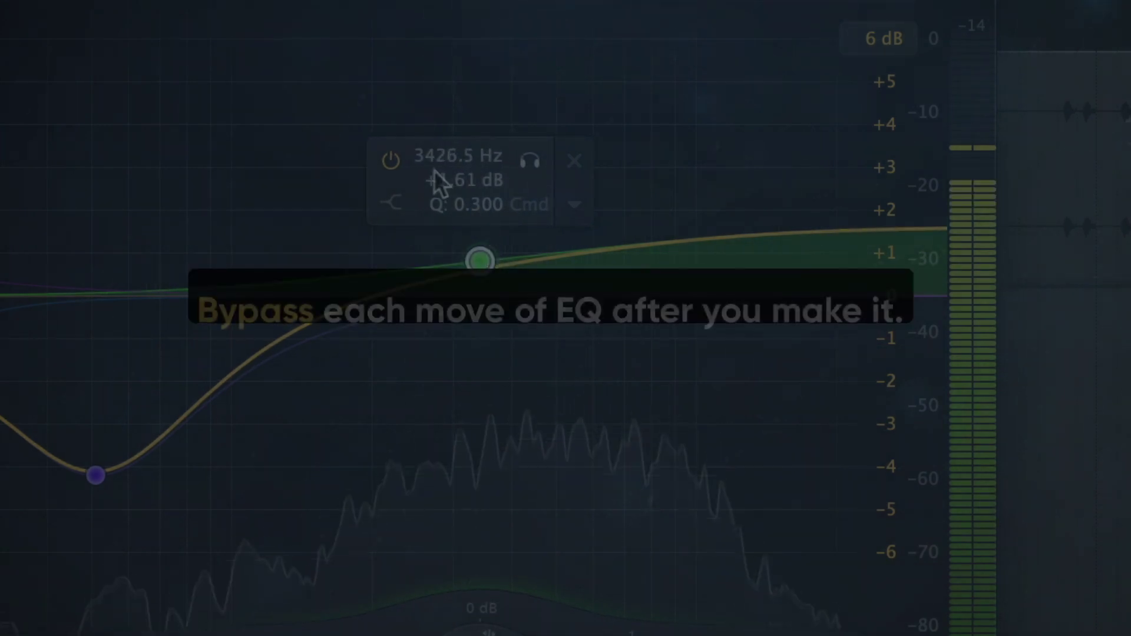
- A/B the 3426.5 Hz band, then unsolo the KICK track to hear the full mix
left_click(391, 159)
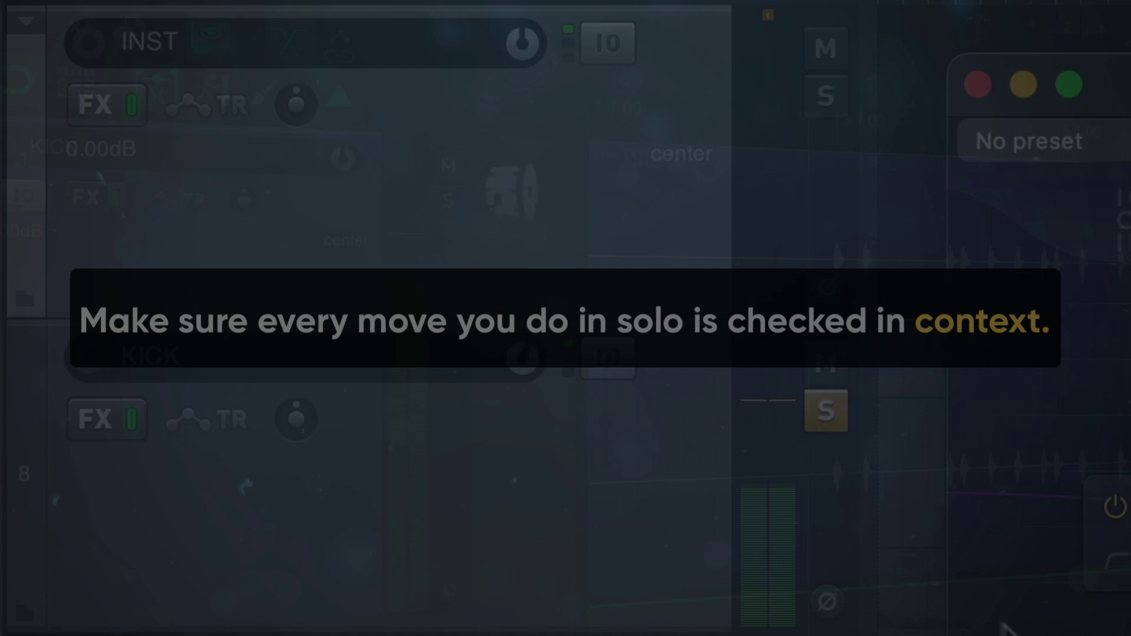
left_click(825, 411)
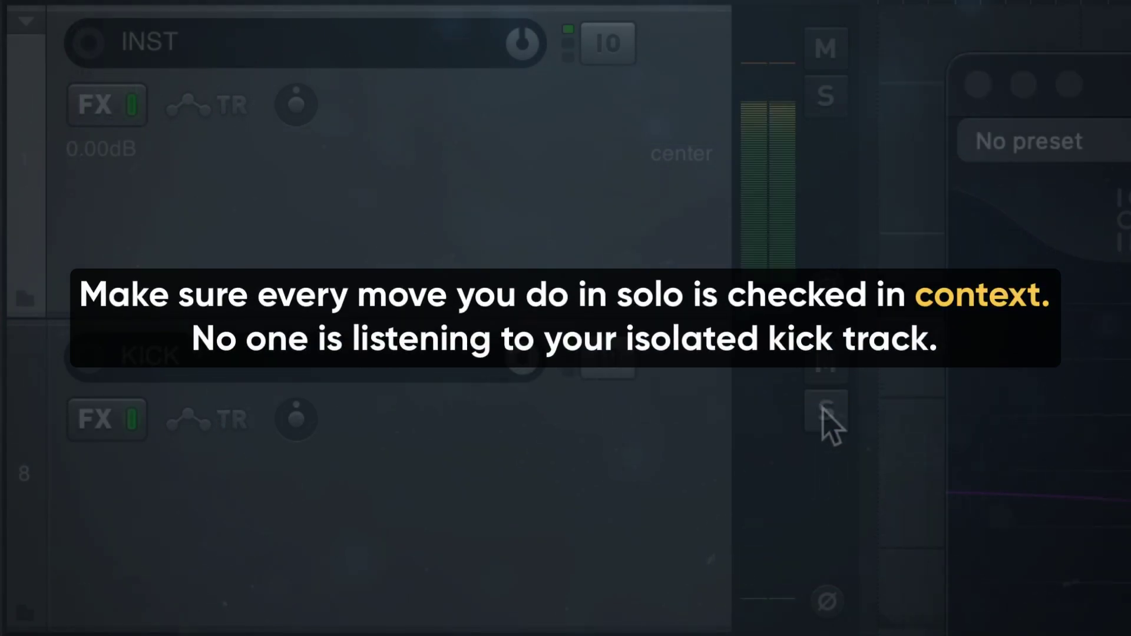